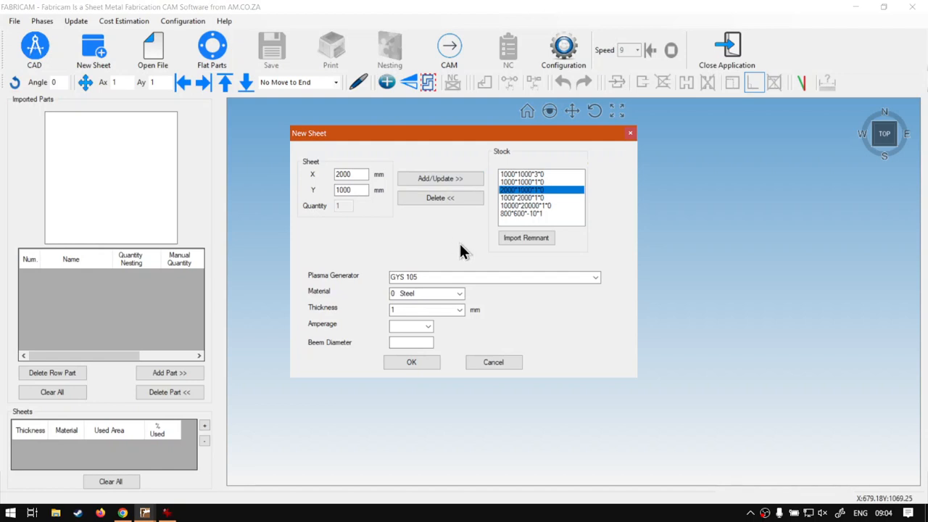
Step: Import Remnant.dxf as the remnant outline for the new sheet
left_click(516, 239)
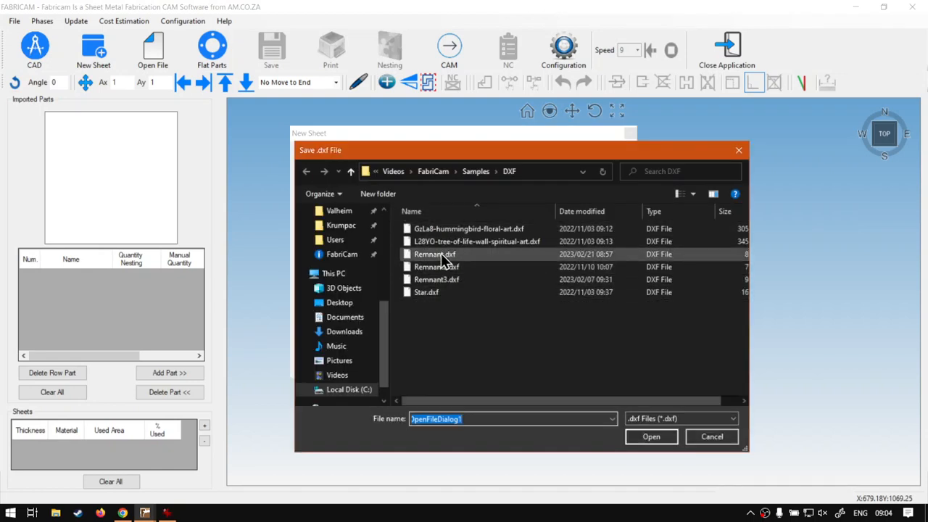
left_click(441, 253)
left_click(641, 438)
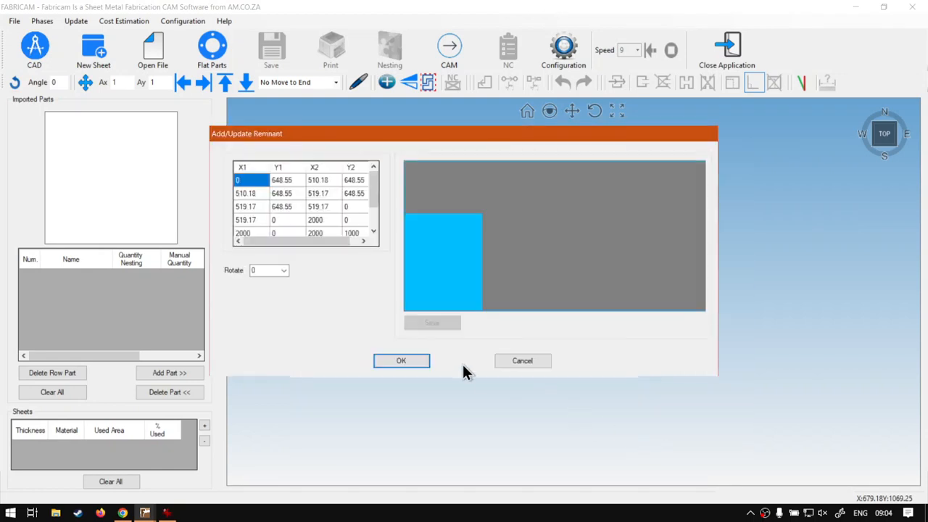
left_click(423, 360)
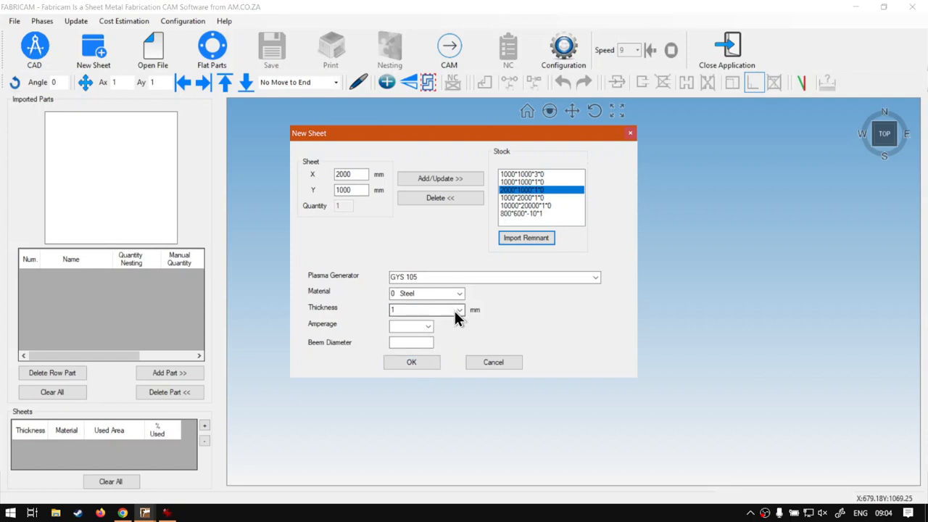
Step: Set the steel sheet's thickness to 6 mm and create the sheet
left_click(458, 310)
left_click(419, 321)
left_click(411, 362)
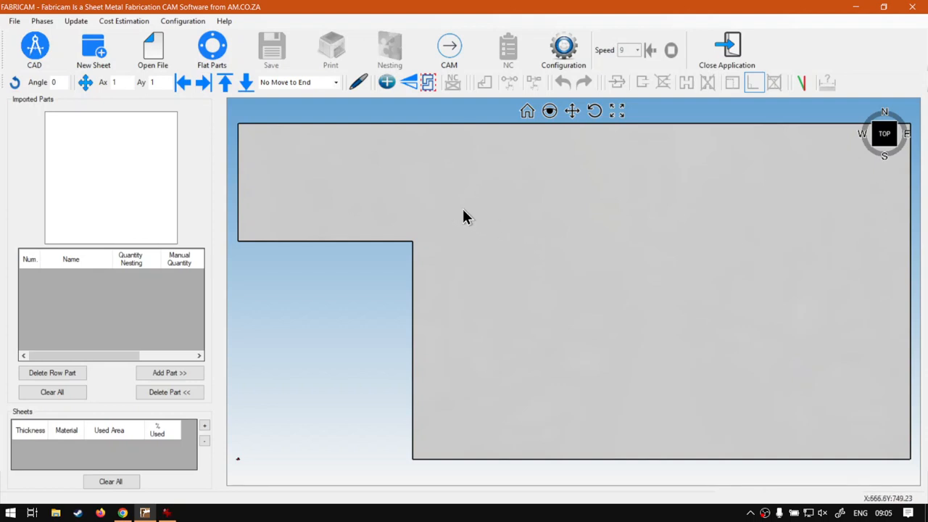
Step: Define a rectangular flat part P47 with A and B both set to 400 mm
left_click(217, 45)
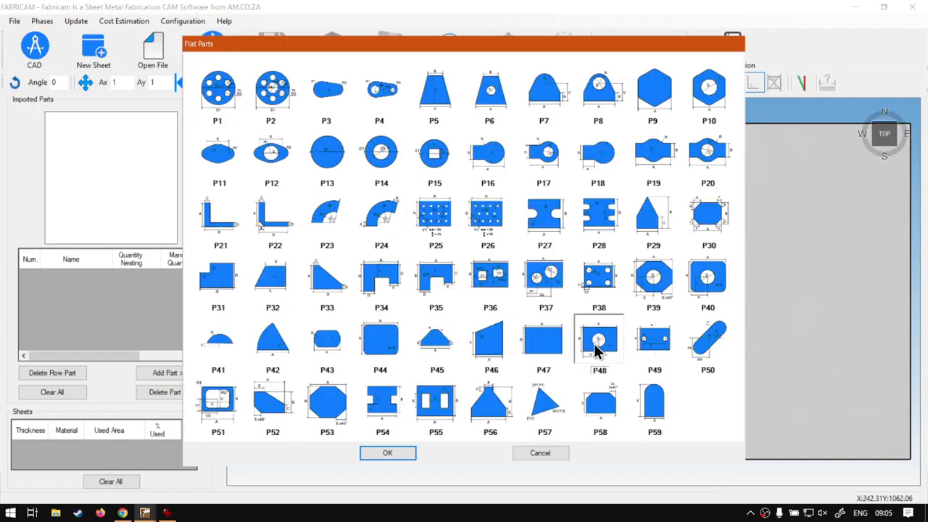
double_click(539, 359)
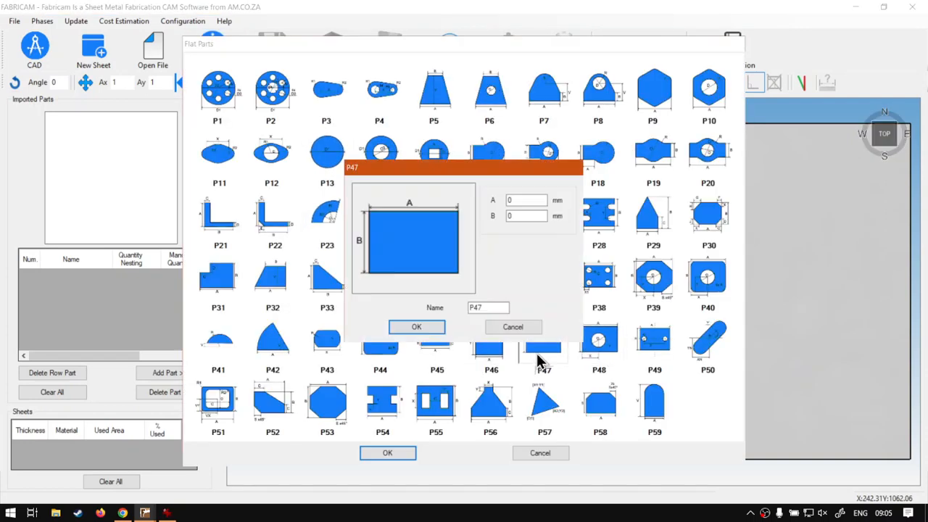
left_click(516, 200)
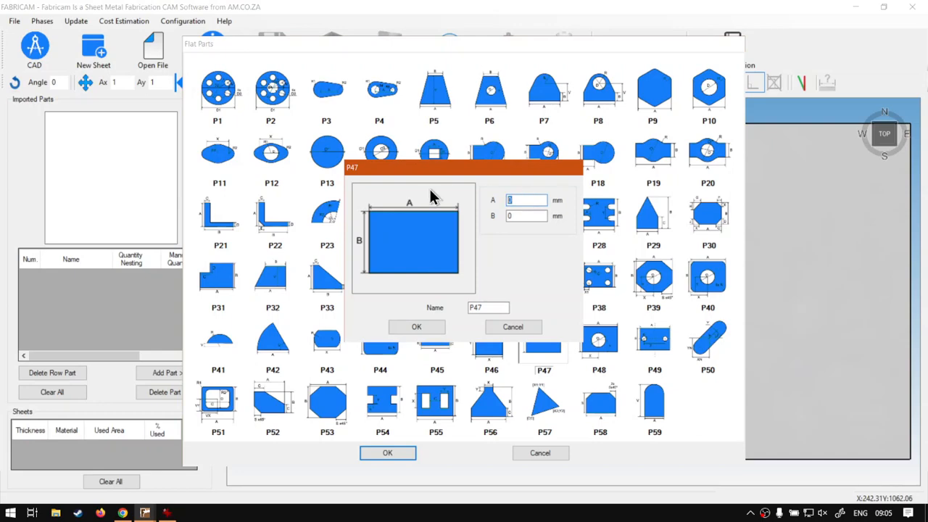
type("400")
key("Tab")
type("400")
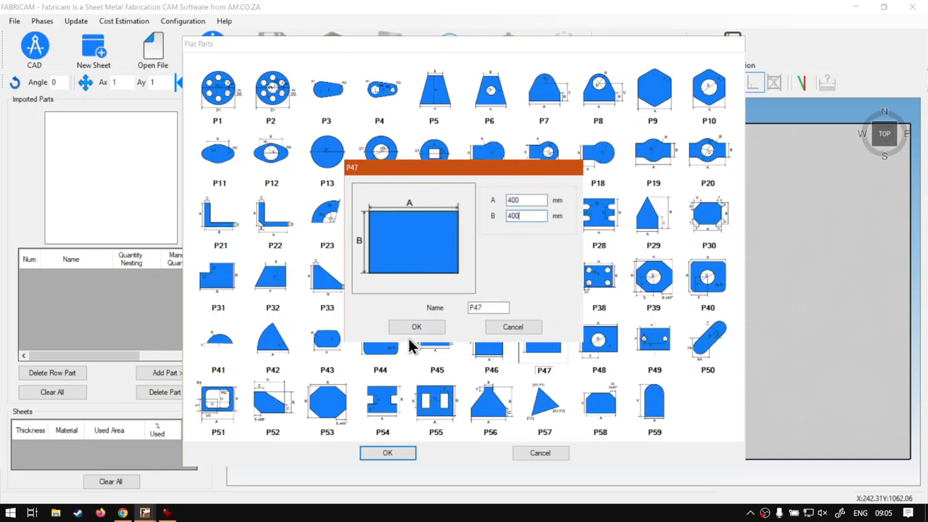
left_click(416, 327)
Step: Set the P47 part's manual quantity to 3 and add it to the imported parts
type("3")
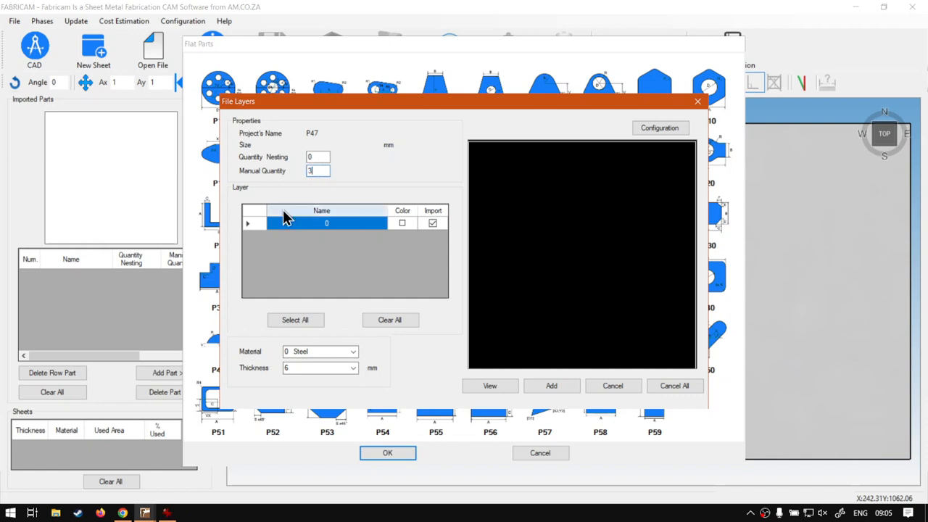
left_click(551, 385)
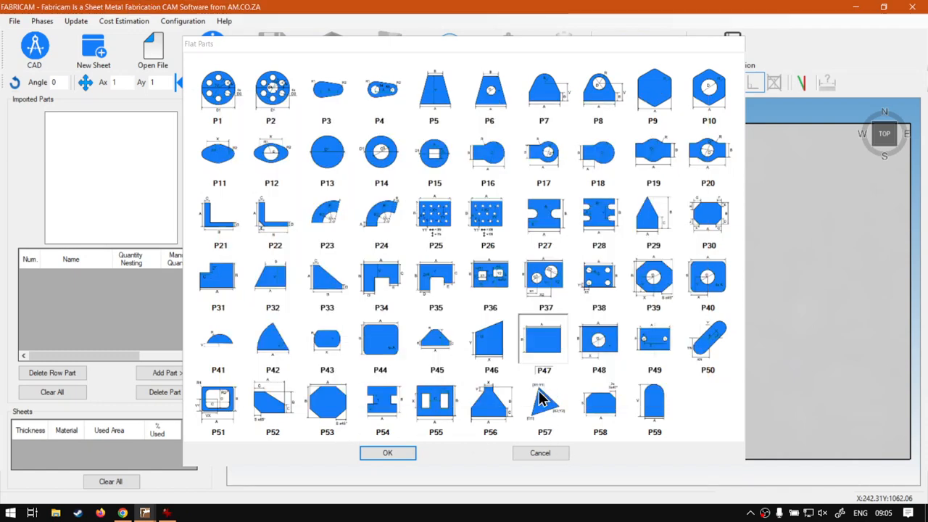
left_click(387, 452)
Step: Place three copies of P47 diagonally across the remnant sheet, from its lower middle up to the upper-right corner
left_click(169, 372)
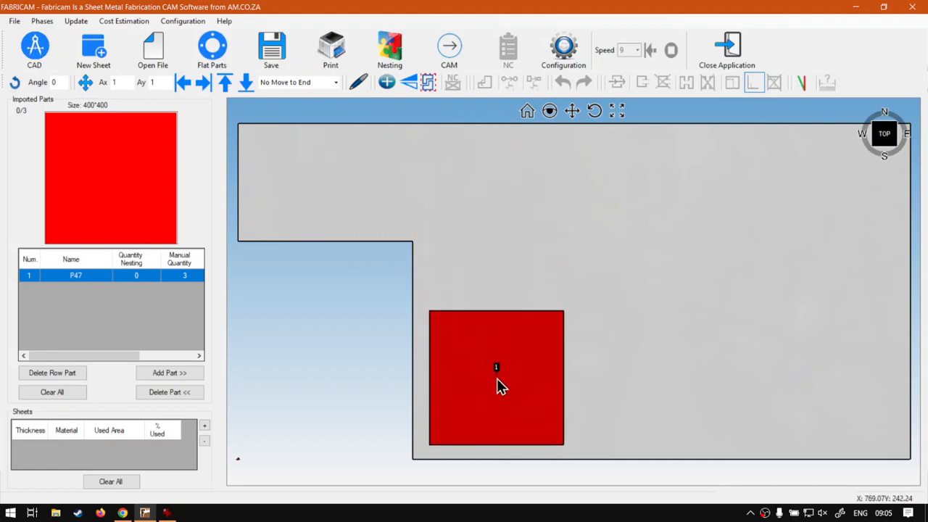
left_click(496, 386)
left_click(185, 378)
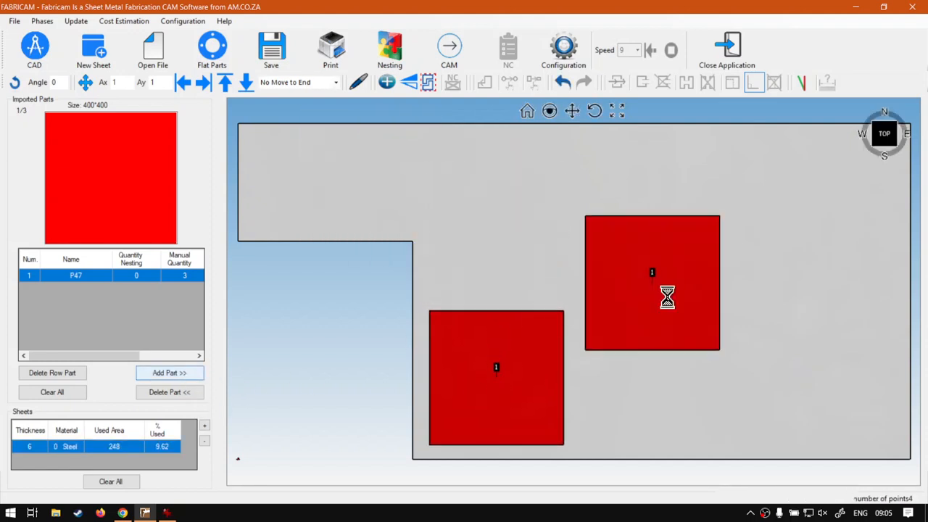
left_click(650, 290)
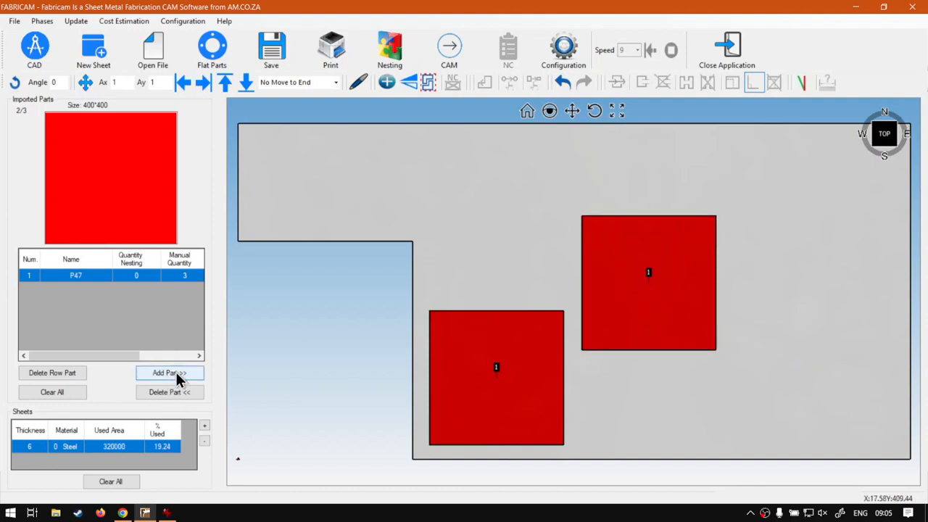
left_click(178, 376)
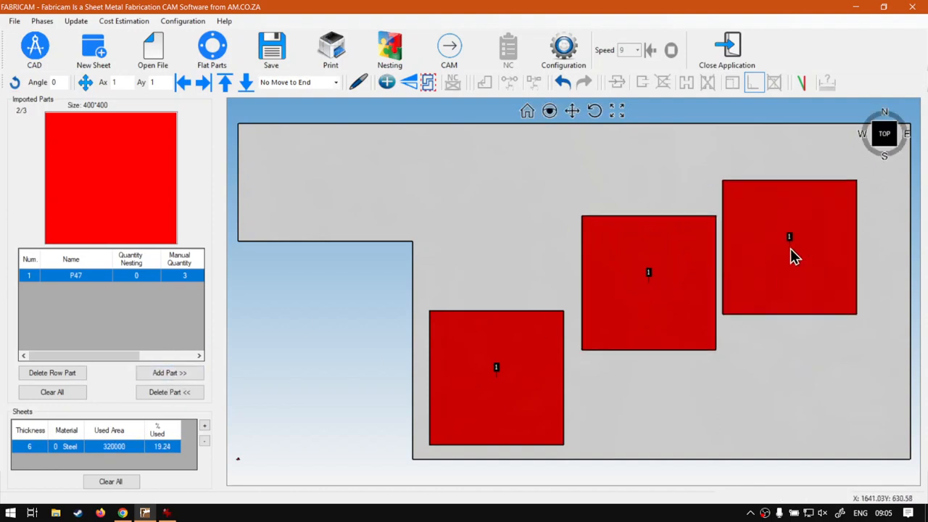
left_click(801, 212)
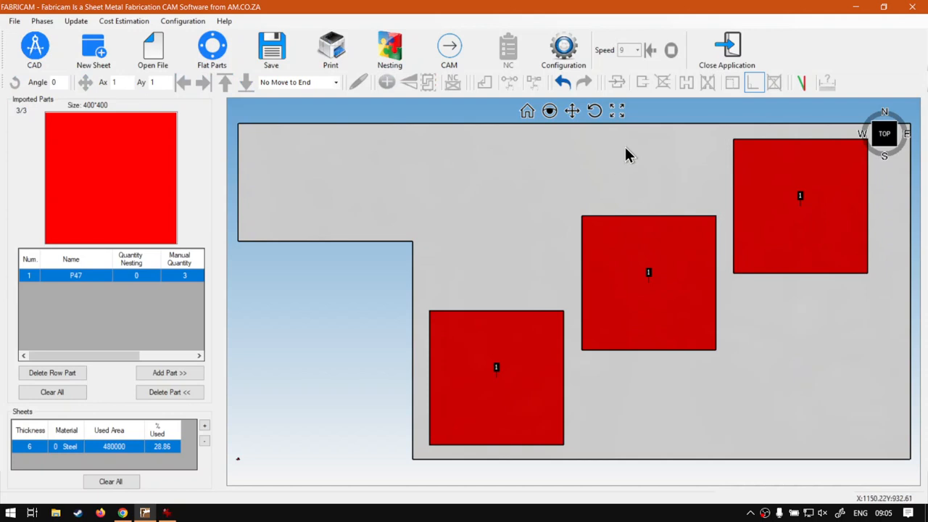
Step: Generate the CAM toolpaths for the three placed parts and simulate the NC program
left_click(457, 58)
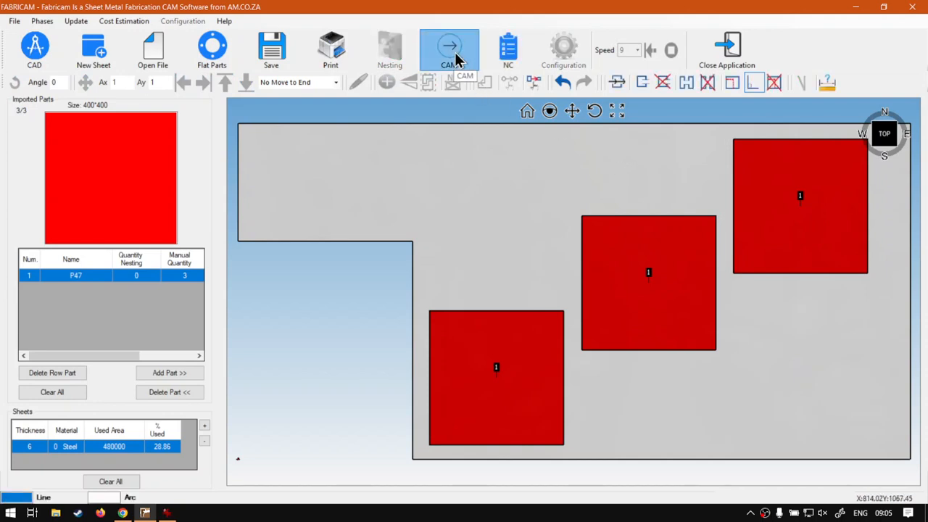
left_click(511, 57)
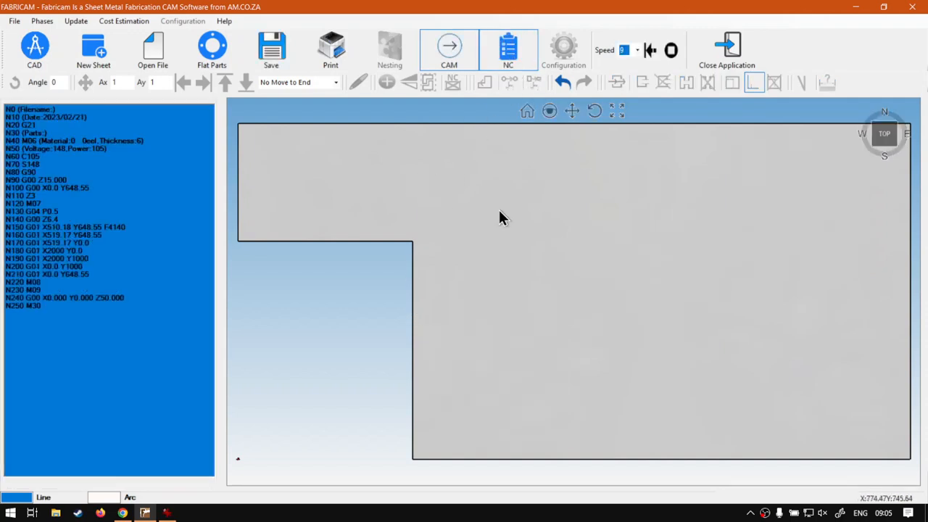
left_click(508, 52)
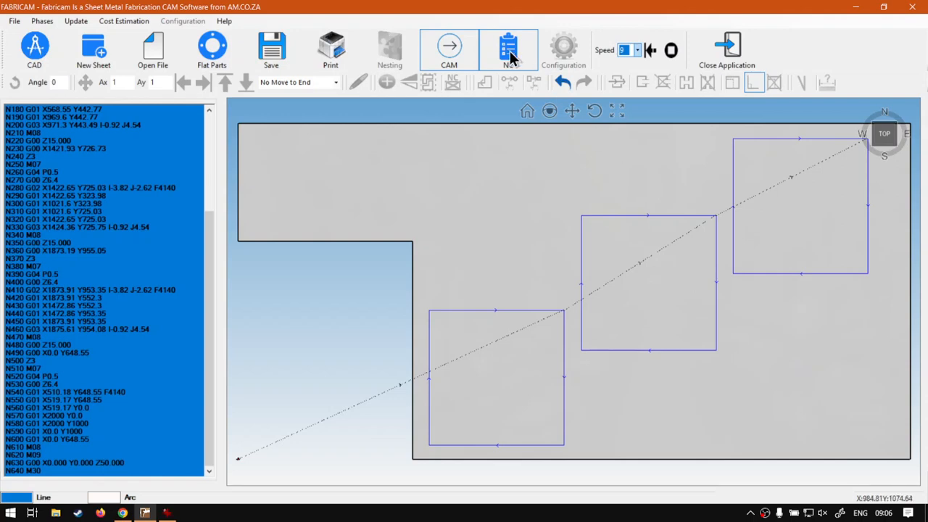
Step: In CAM mode, move the cut start points to the top-edge midpoints of the two outer squares and the bottom-edge midpoint of the middle square
left_click(455, 52)
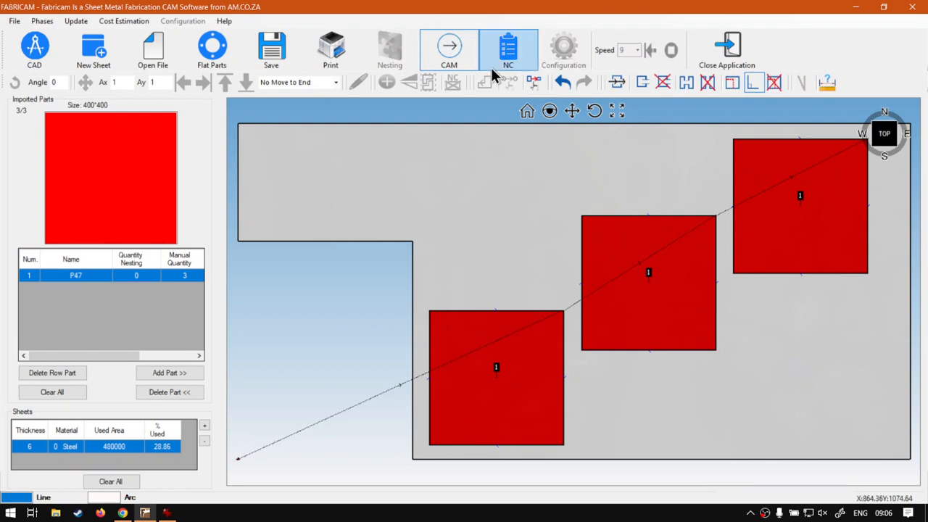
left_click(468, 59)
left_click(468, 59)
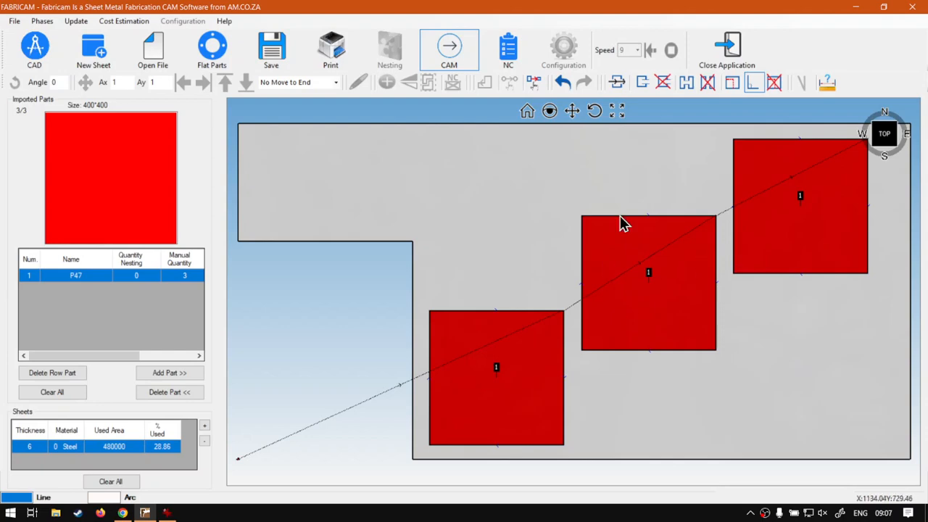
left_click(614, 83)
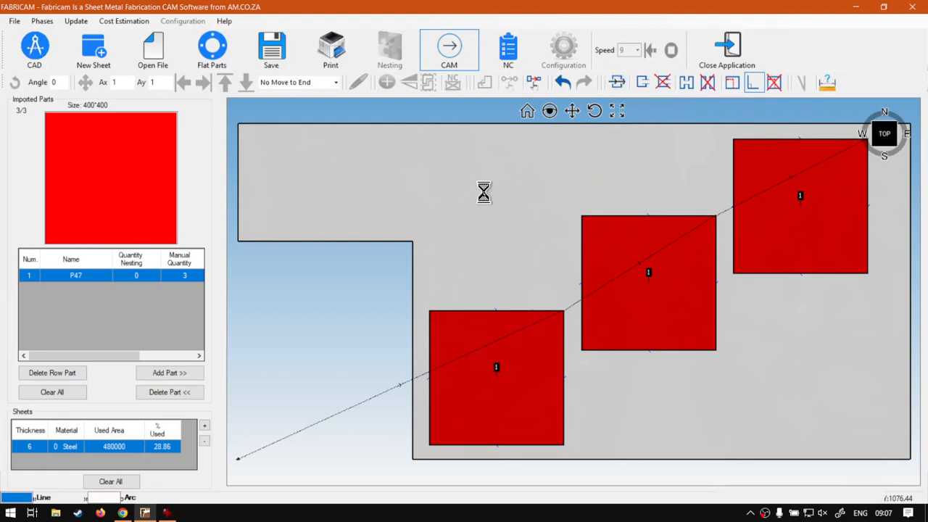
left_click(496, 312)
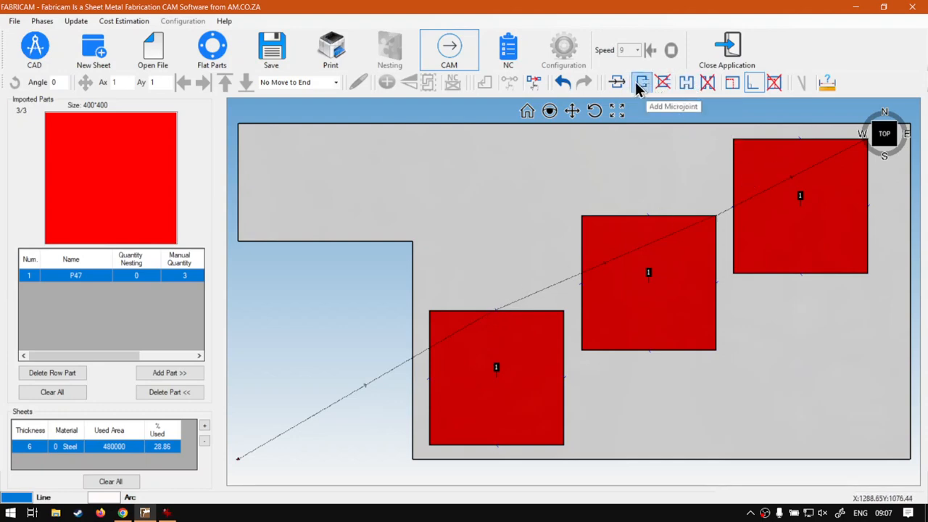
left_click(649, 351)
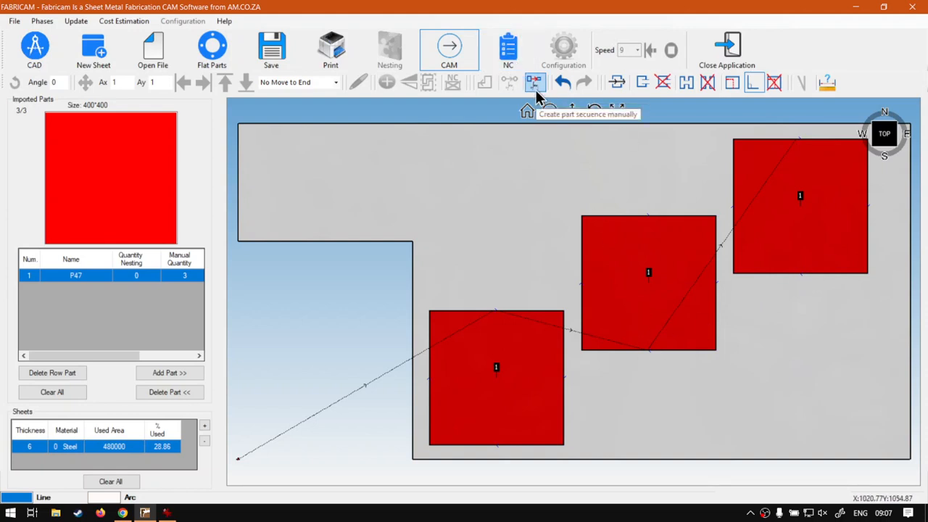
Step: Try to create a manual part sequence running from the upper-right square through the middle one to the lower-left square
left_click(849, 232)
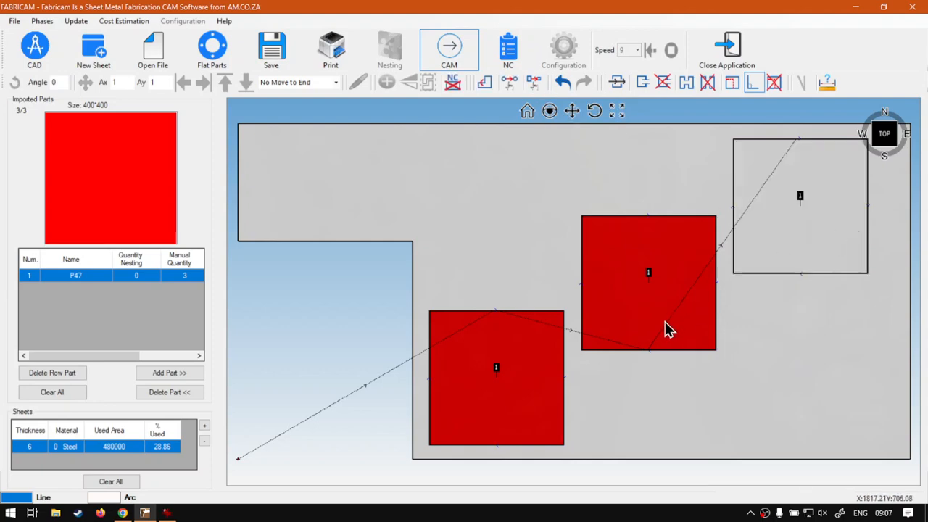
left_click(638, 340)
left_click(536, 399)
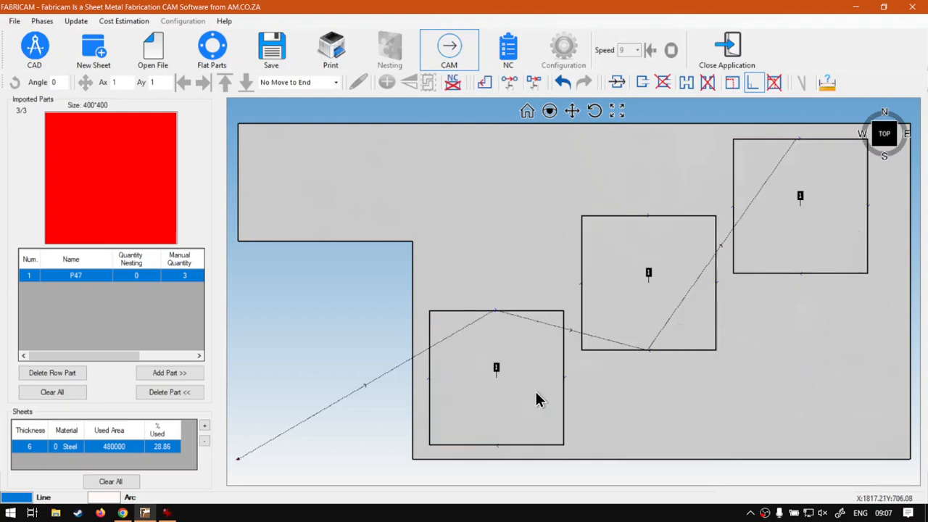
left_click(533, 82)
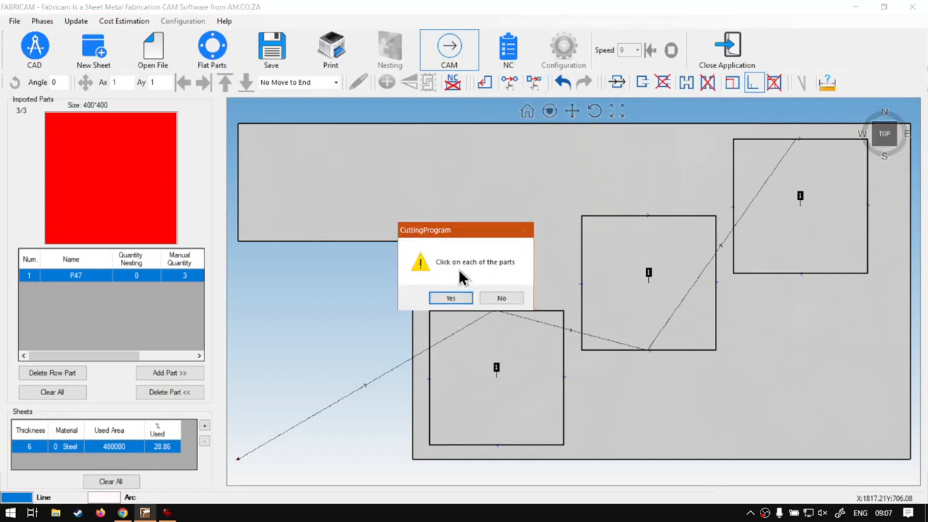
left_click(450, 298)
left_click(449, 297)
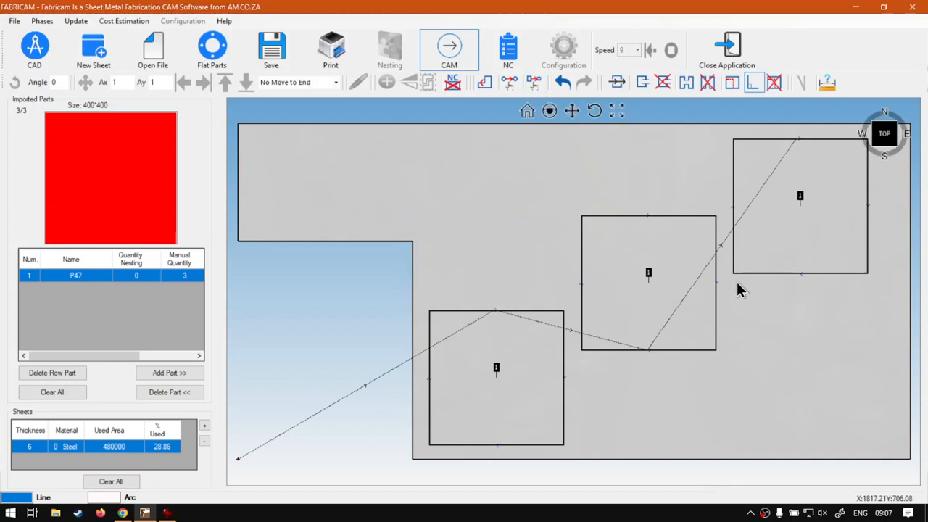
Step: Run the NC simulation to check the cutting order, raising the simulation speed to 12 during playback
left_click(507, 52)
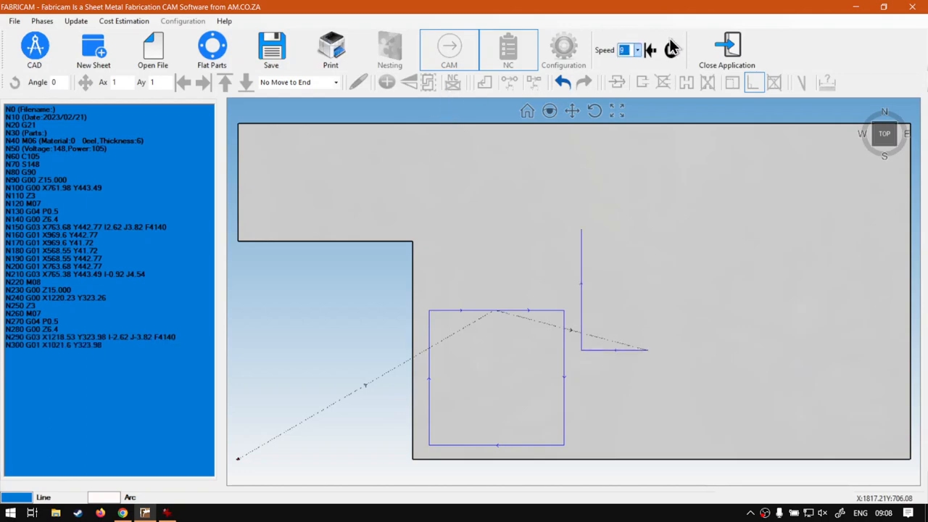
left_click(638, 52)
left_click(623, 171)
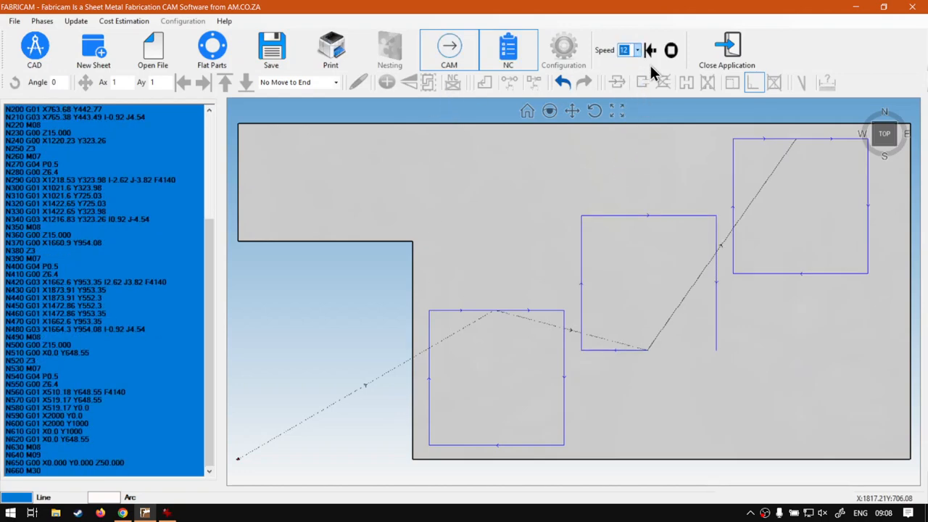
left_click(638, 53)
left_click(633, 145)
left_click(510, 49)
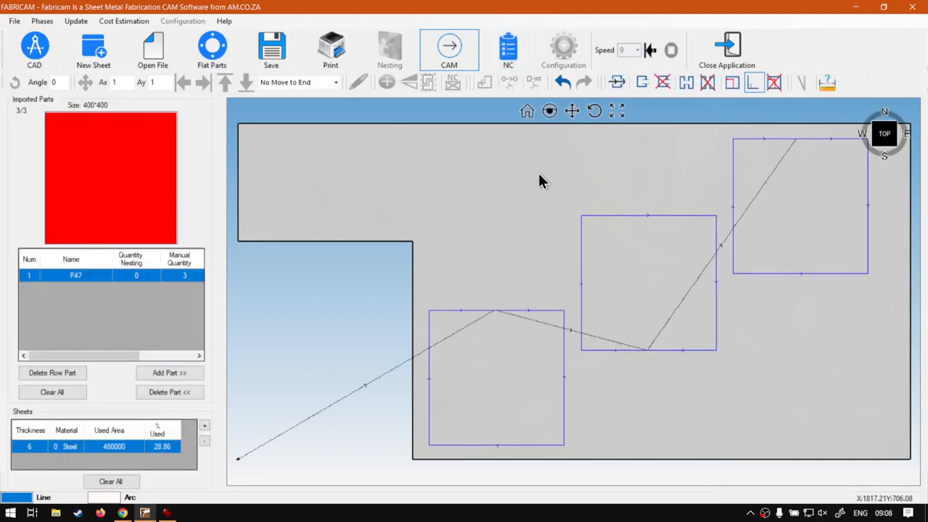
Step: Return to CAM mode and create the part sequence manually in the order upper-right, middle, lower-left square
left_click(449, 47)
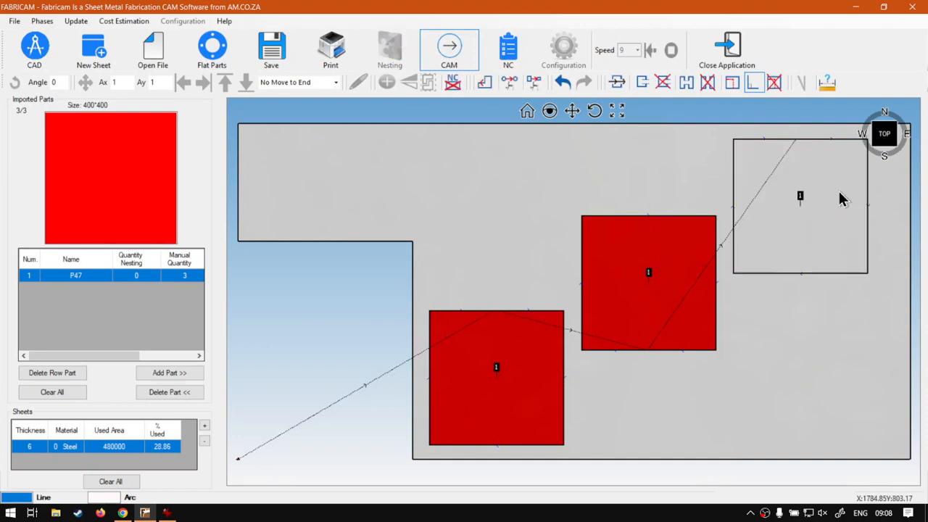
left_click(667, 315)
left_click(530, 399)
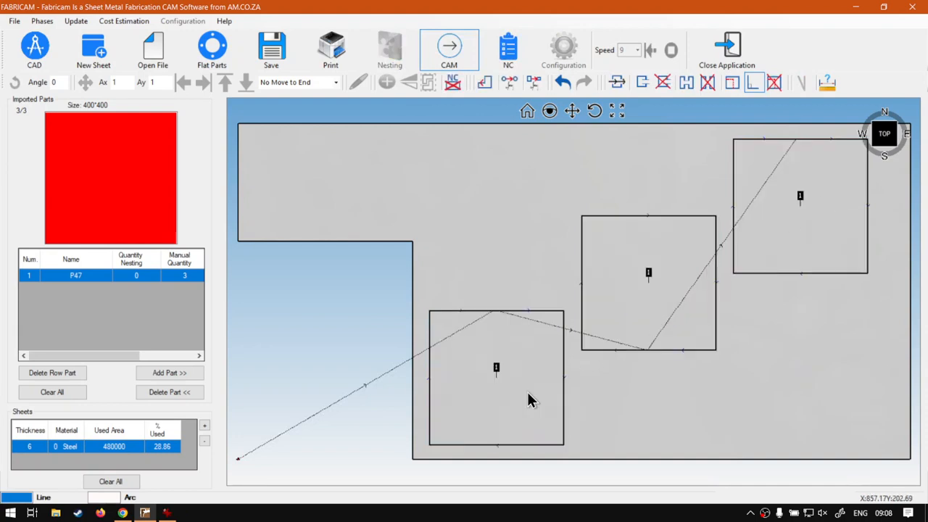
left_click(532, 84)
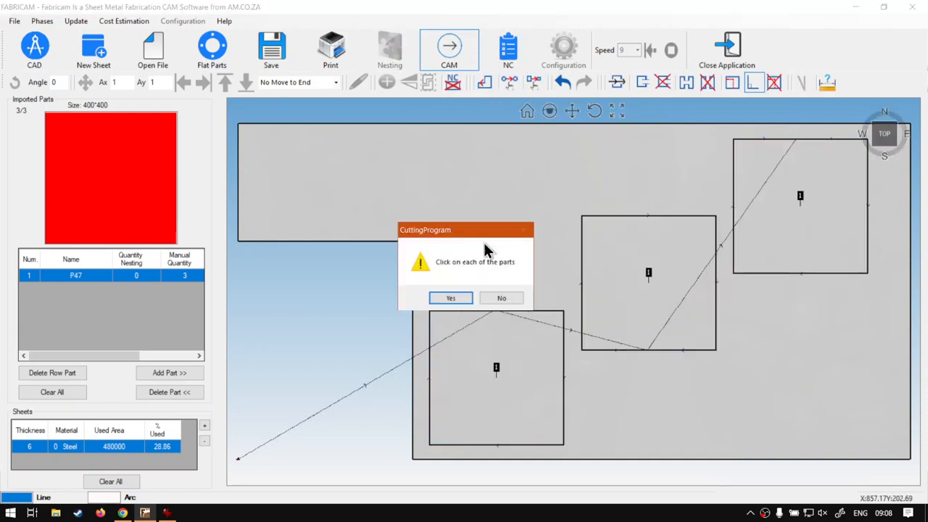
left_click(454, 299)
left_click(536, 85)
left_click(454, 298)
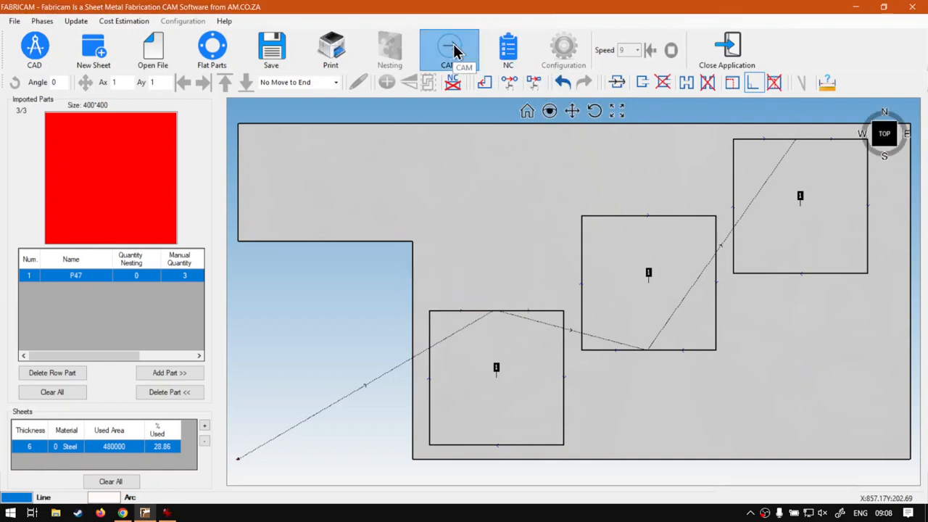
Step: Generate and simulate the NC program with the manual part sequence, and switch to the softwaretraining.co.za site in Chrome
left_click(500, 49)
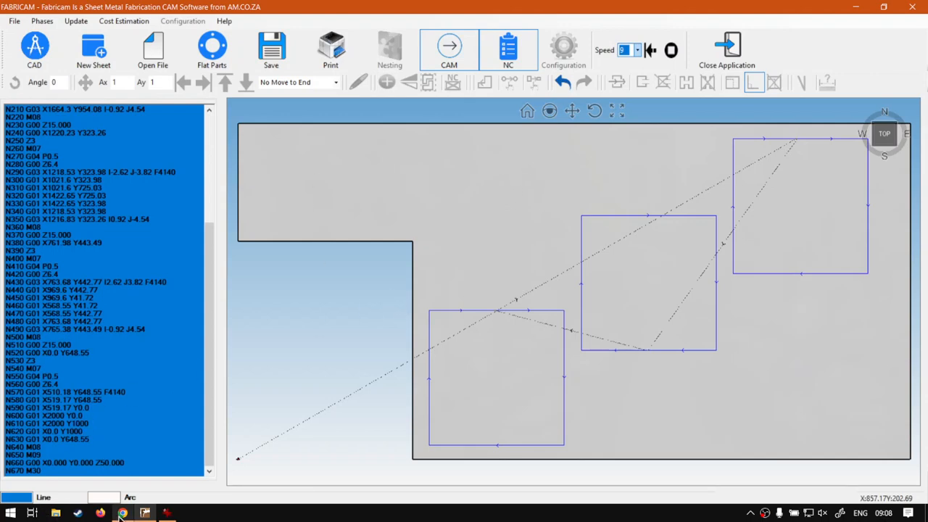
left_click(123, 512)
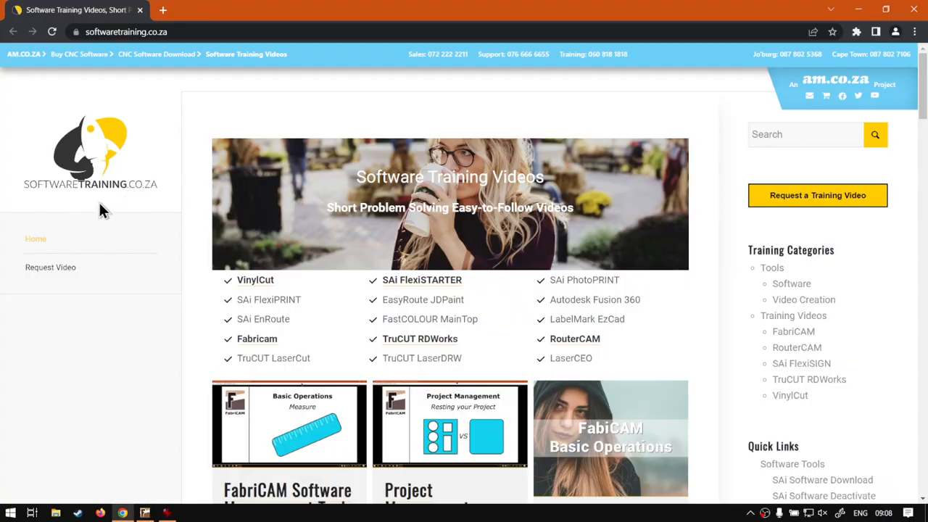